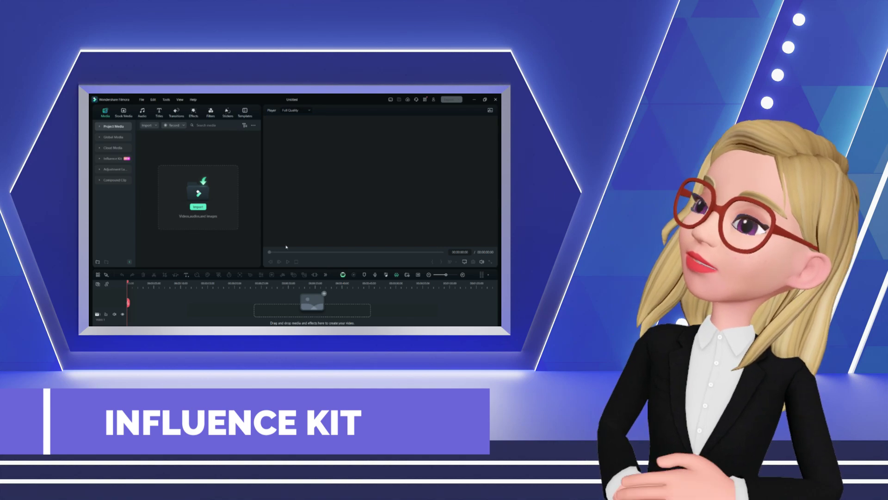
Show the Influence Kit templates: 3-second Intros and Brand Transmission Logo Reveal.
{"action": "left_click", "coordinate": [106, 159]}
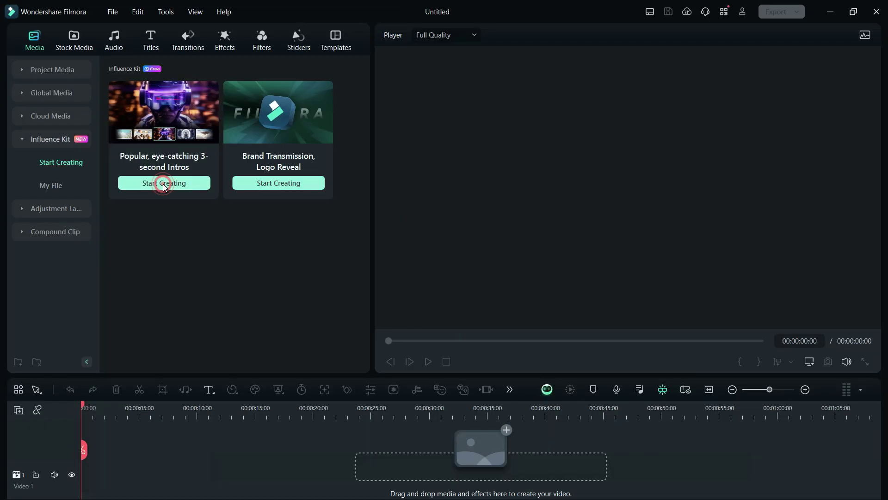
Start a 3-second intro and preview the Game Trailer and Lamp style 02 templates.
{"action": "left_click", "coordinate": [163, 183]}
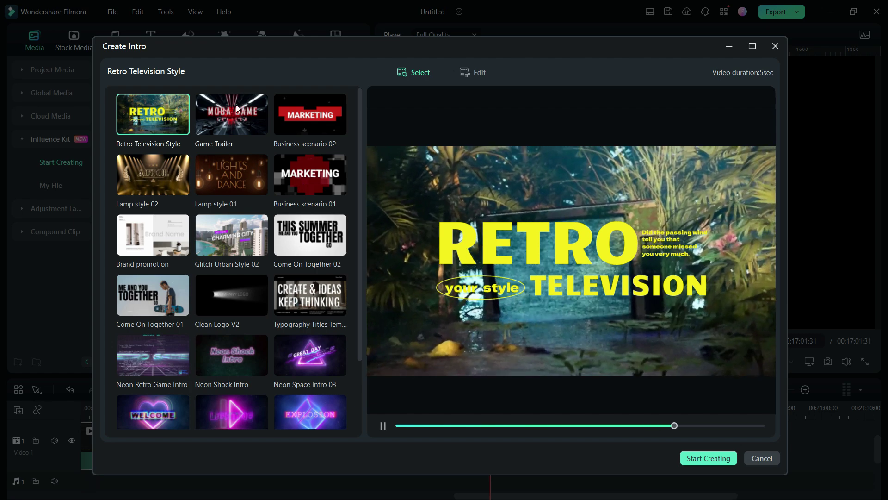
{"action": "left_click", "coordinate": [236, 104]}
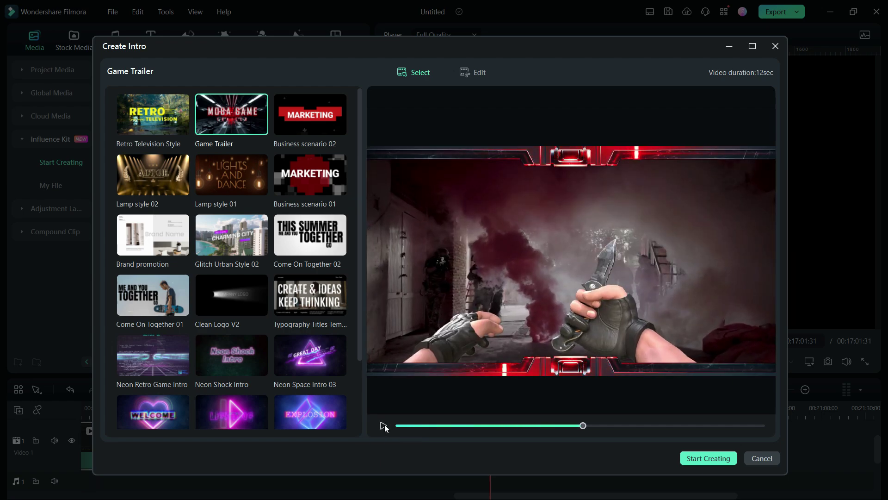
{"action": "left_click", "coordinate": [153, 174]}
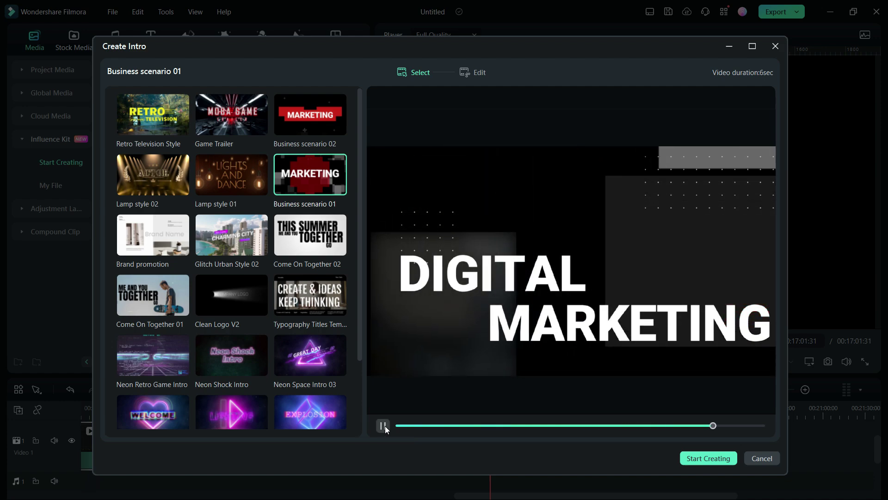
{"action": "left_click", "coordinate": [384, 424]}
Select the Neon Shock Intro template and scrub its preview to see the full title.
{"action": "scroll", "coordinate": [327, 365], "scroll_direction": "down", "scroll_amount": 2}
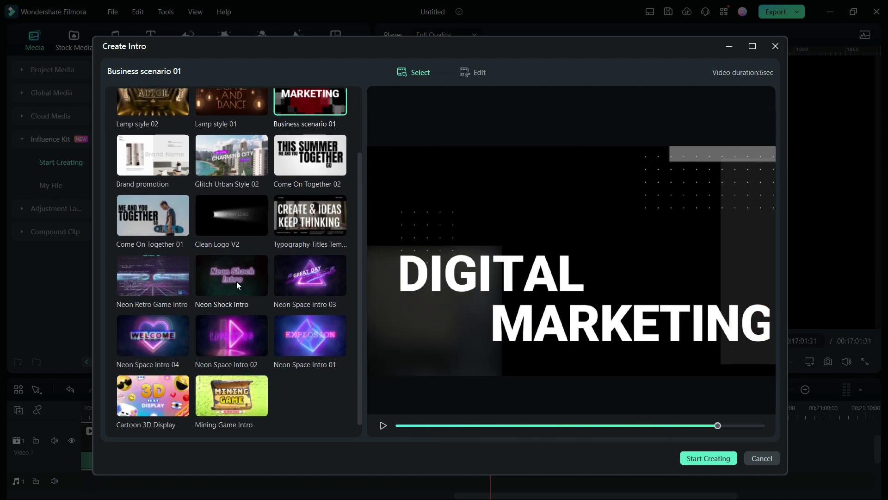
{"action": "left_click", "coordinate": [237, 281]}
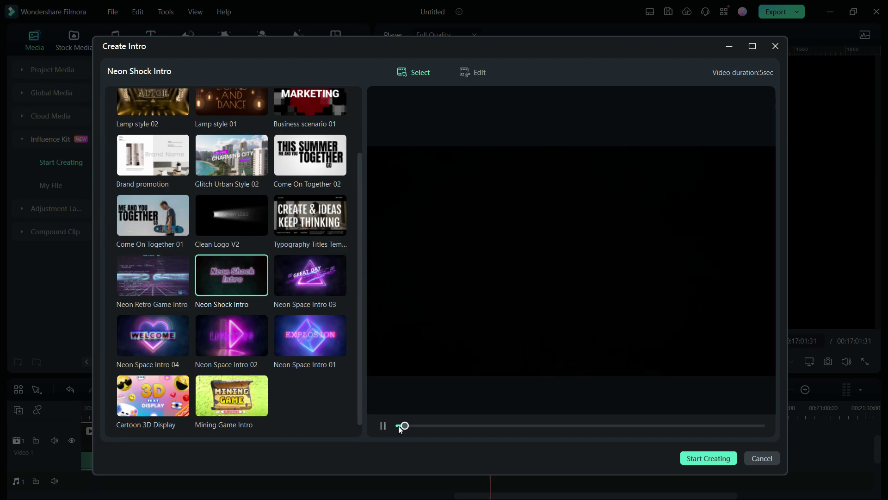
{"action": "left_click_drag", "start_coordinate": [400, 426], "coordinate": [706, 472]}
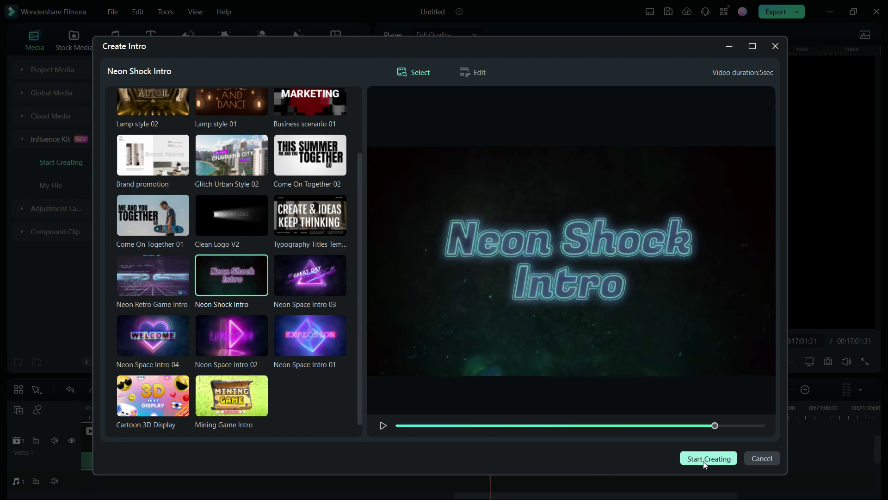
Set Battle Wasteland Media 03 16-9.webm as the Neon Shock Intro background and play it.
{"action": "left_click", "coordinate": [705, 463]}
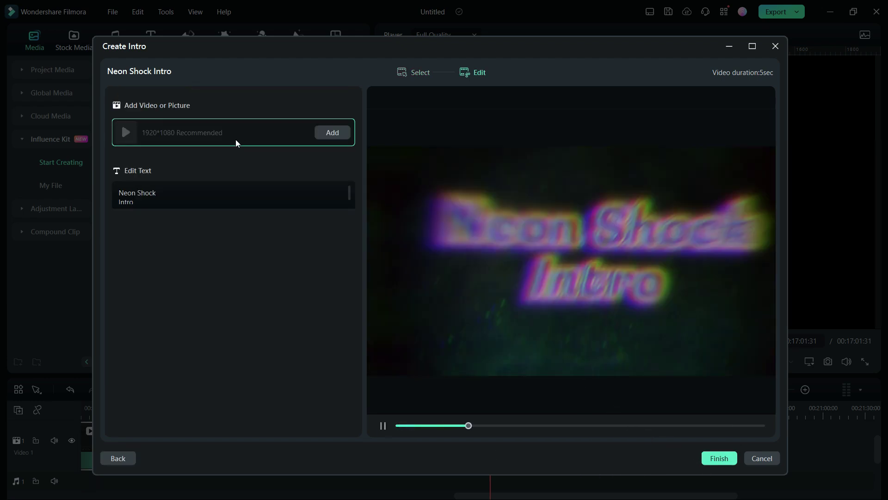
{"action": "left_click", "coordinate": [335, 135]}
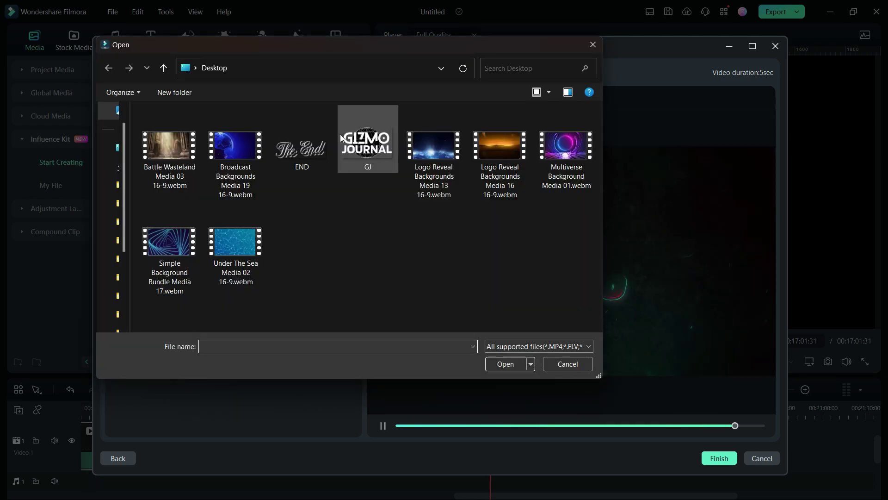
{"action": "left_click", "coordinate": [186, 158]}
{"action": "left_click", "coordinate": [507, 365]}
{"action": "left_click", "coordinate": [383, 426]}
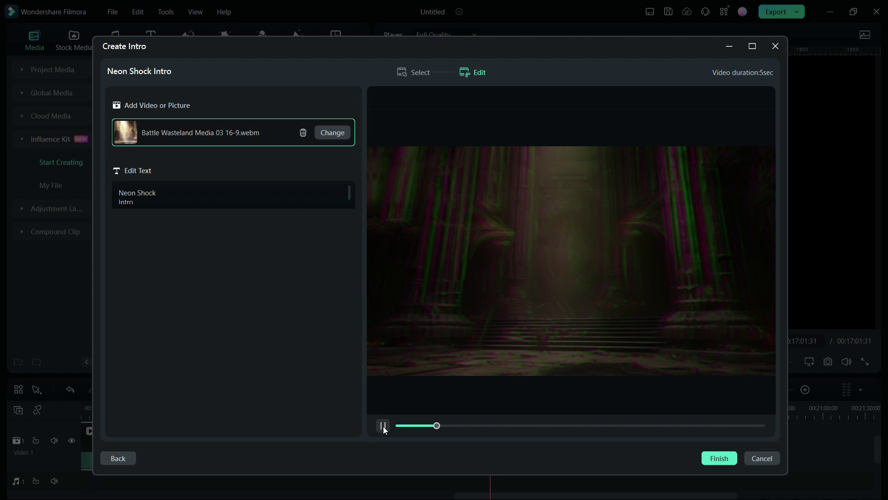
Replace the headline with 'MY NEW' and 'INTRO!' on two lines, then replay the preview.
{"action": "left_click", "coordinate": [157, 200]}
{"action": "triple_click", "coordinate": [145, 201]}
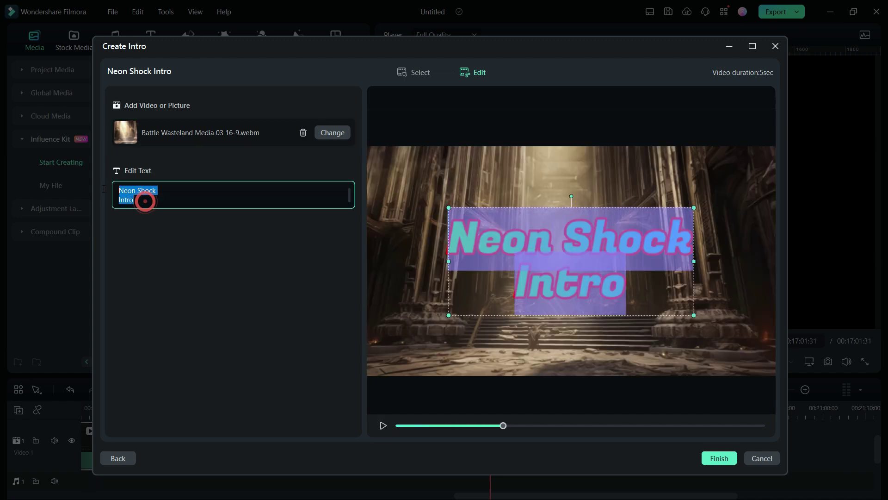
{"action": "type", "text": "MY NEW"}
{"action": "key", "text": "Return"}
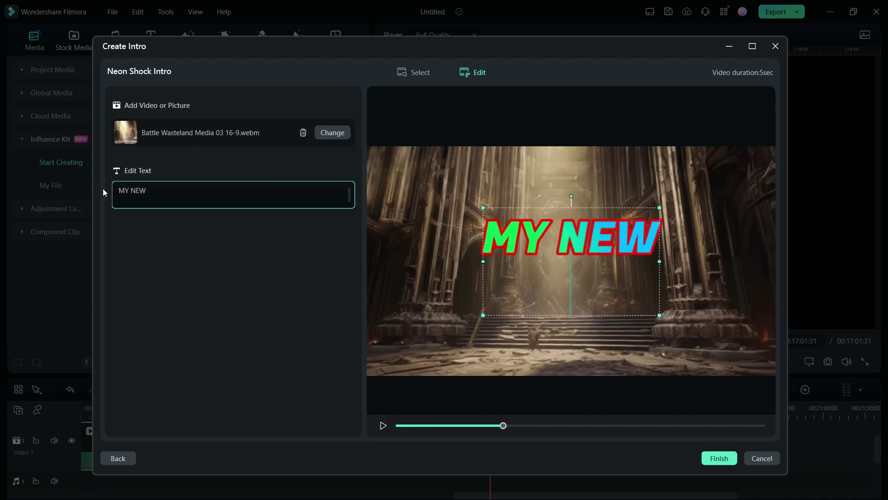
{"action": "type", "text": "INTRO!"}
{"action": "left_click", "coordinate": [383, 425]}
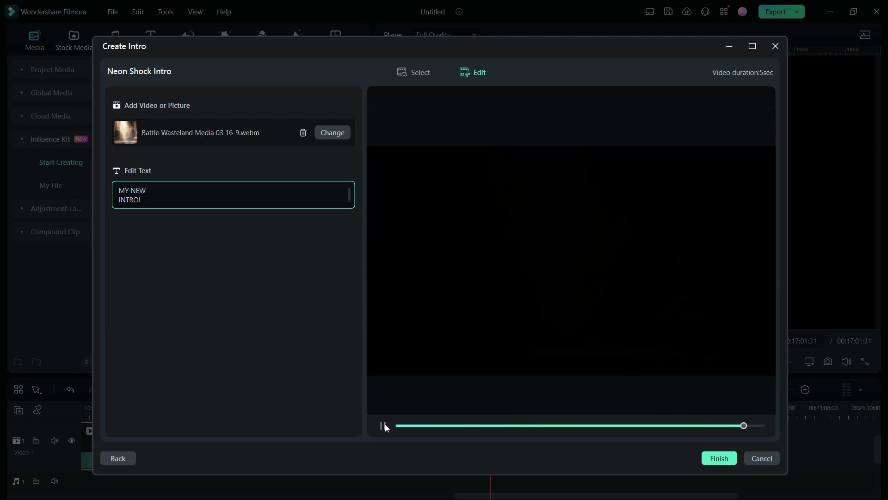
Finish the Neon Shock intro, then open Neon Space Intro 03 and add '!' to its text.
{"action": "left_click", "coordinate": [718, 458]}
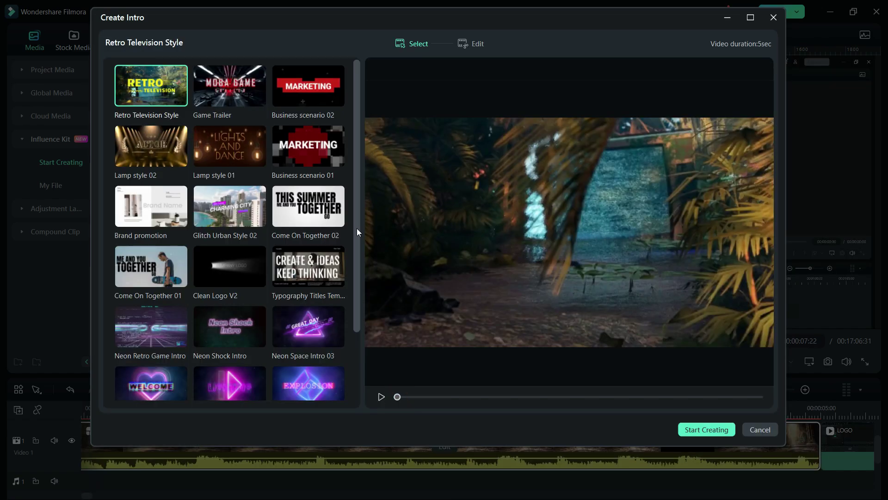
{"action": "scroll", "coordinate": [357, 229], "scroll_direction": "down", "scroll_amount": 3}
{"action": "double_click", "coordinate": [307, 247]}
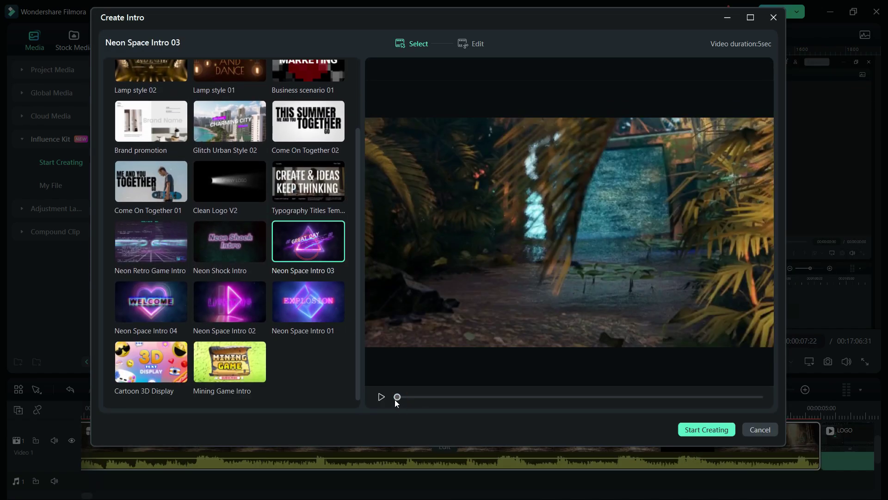
{"action": "type", "text": "!"}
{"action": "left_click", "coordinate": [381, 397]}
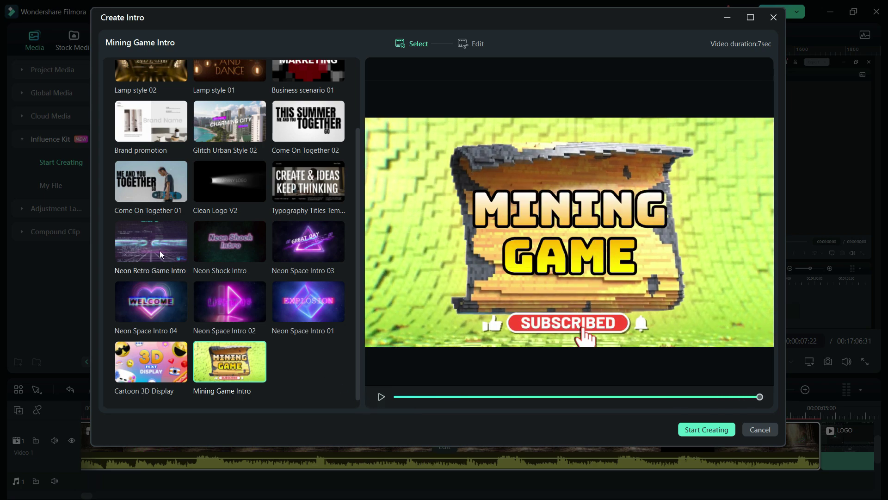
Use Neon Retro Game Intro with Broadcast Backgrounds Media 19 16-9.webm as its background.
{"action": "left_click", "coordinate": [381, 397]}
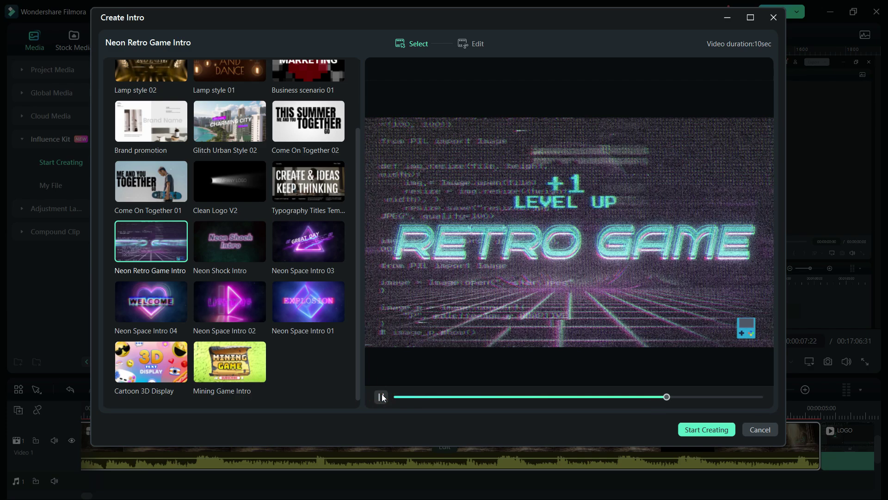
{"action": "left_click", "coordinate": [706, 429]}
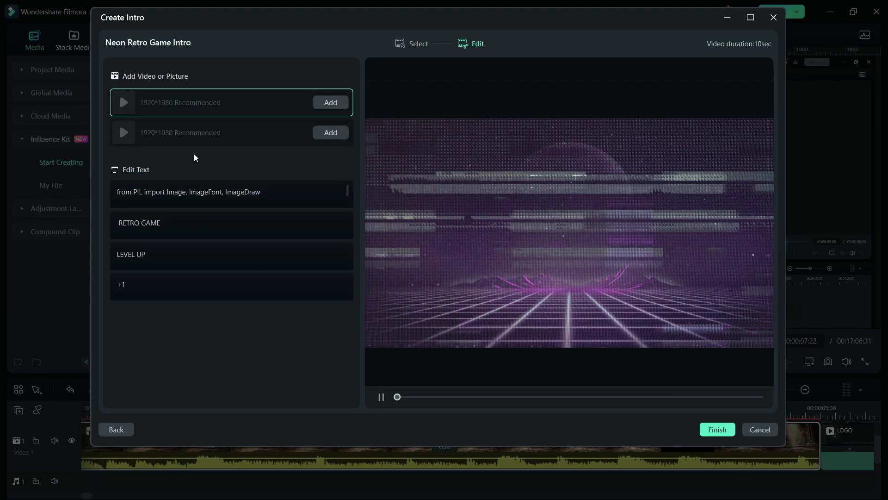
{"action": "left_click", "coordinate": [342, 105]}
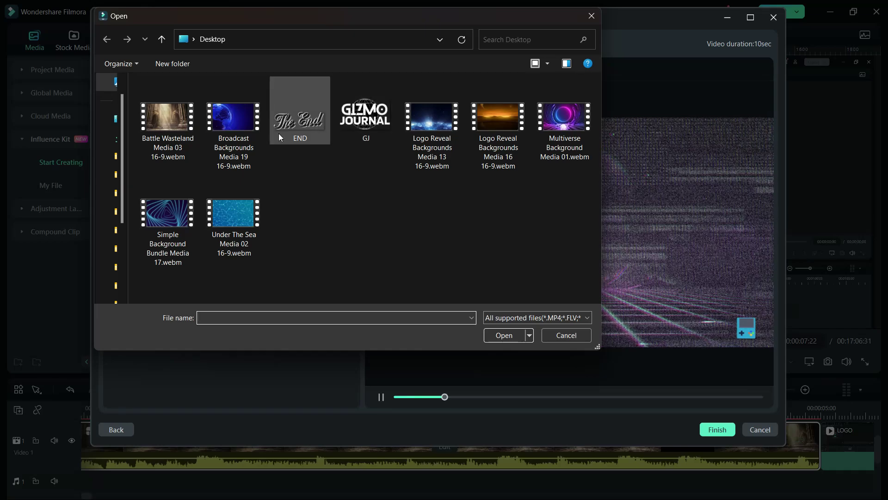
{"action": "left_click", "coordinate": [240, 124]}
{"action": "left_click", "coordinate": [504, 335]}
{"action": "left_click", "coordinate": [115, 222]}
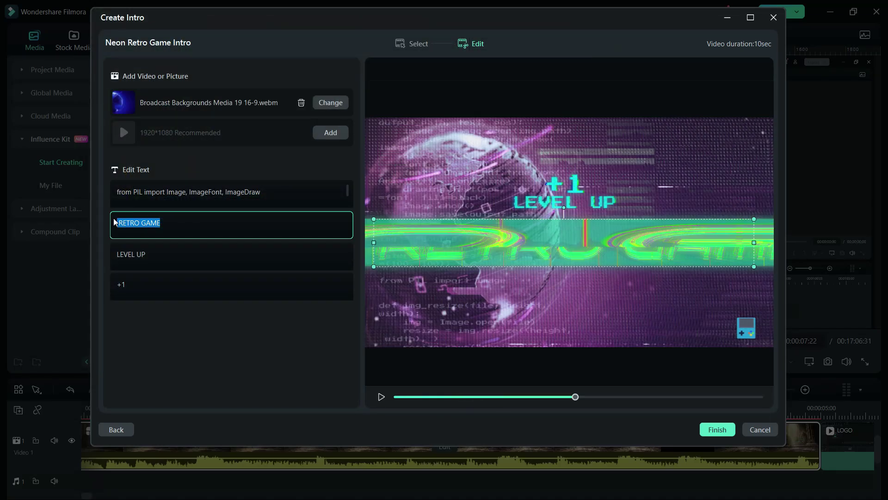
Change the headline to HOT NEWS, LEVEL UP to 8PM EVERYDAY, and delete the +1 text.
{"action": "type", "text": "HOT NEWS"}
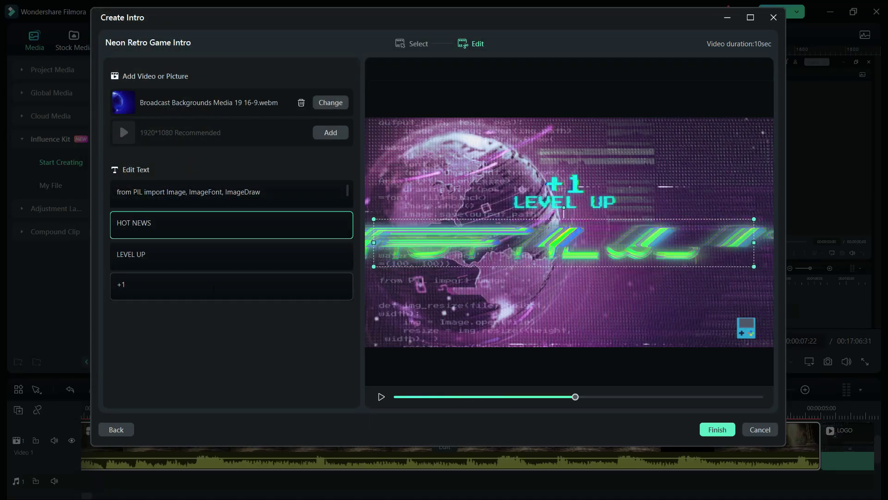
{"action": "left_click", "coordinate": [159, 254]}
{"action": "left_click_drag", "start_coordinate": [158, 254], "coordinate": [105, 257]}
{"action": "type", "text": "8"}
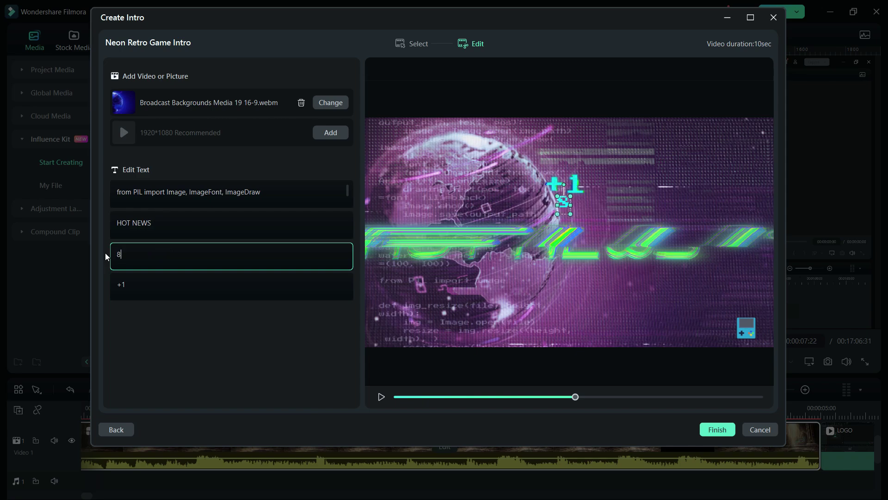
{"action": "type", "text": "PM EVERYDAY"}
{"action": "left_click_drag", "start_coordinate": [139, 285], "coordinate": [98, 287]}
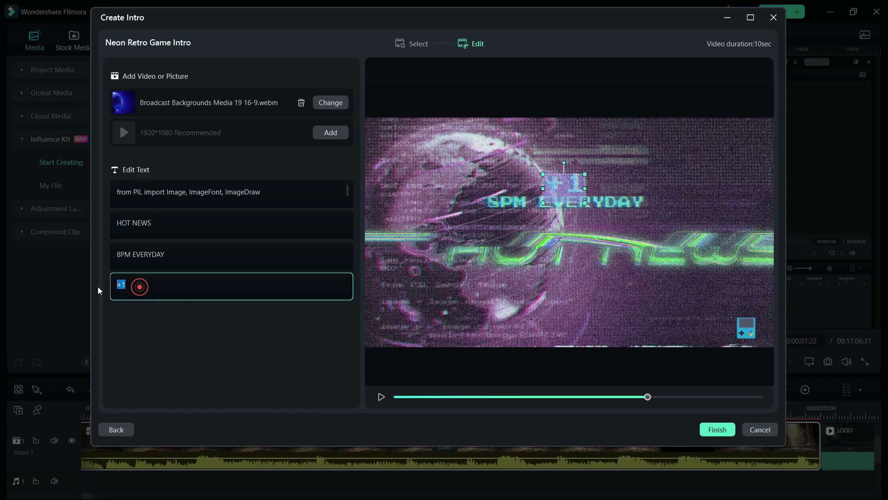
{"action": "key", "text": "BackSpace"}
{"action": "left_click", "coordinate": [283, 197]}
Shift the HOT NEWS title slightly left, check a later frame, and finish the intro.
{"action": "left_click", "coordinate": [681, 269]}
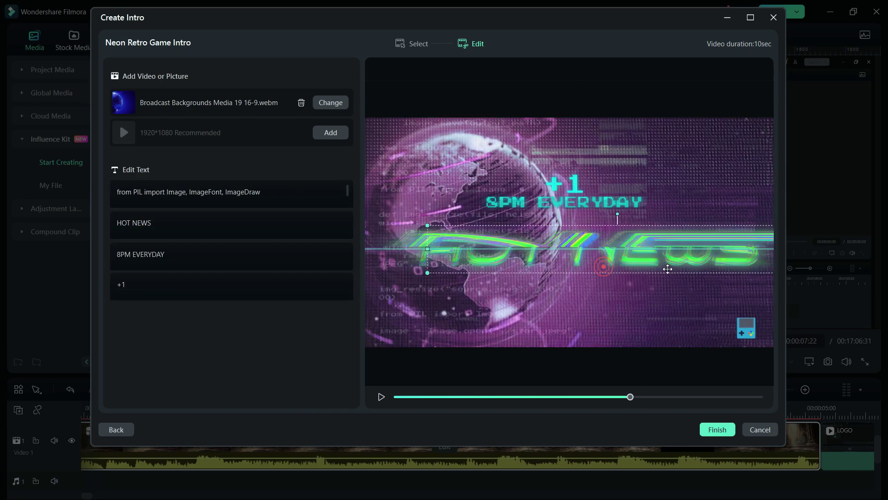
{"action": "left_click_drag", "start_coordinate": [682, 269], "coordinate": [673, 269]}
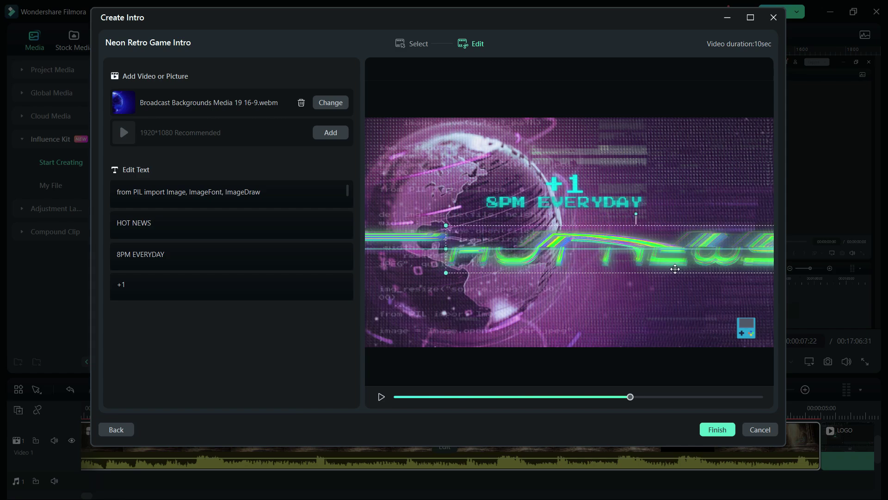
{"action": "left_click", "coordinate": [649, 396]}
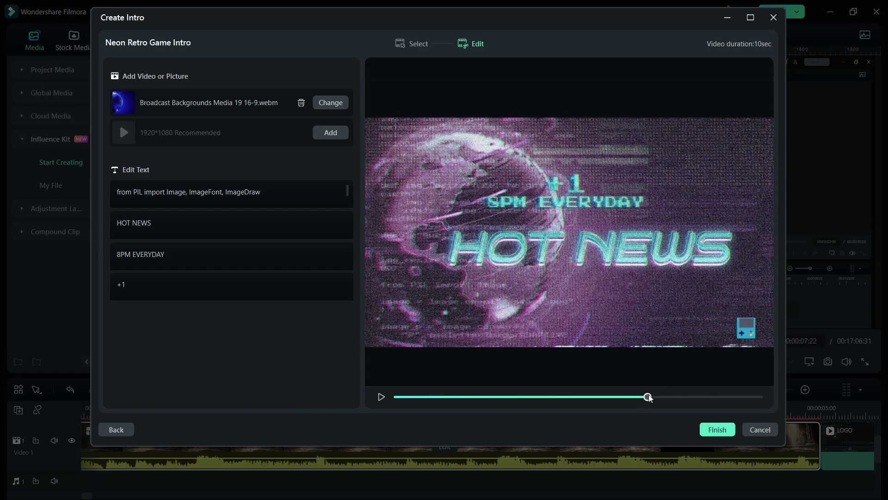
{"action": "left_click", "coordinate": [724, 429]}
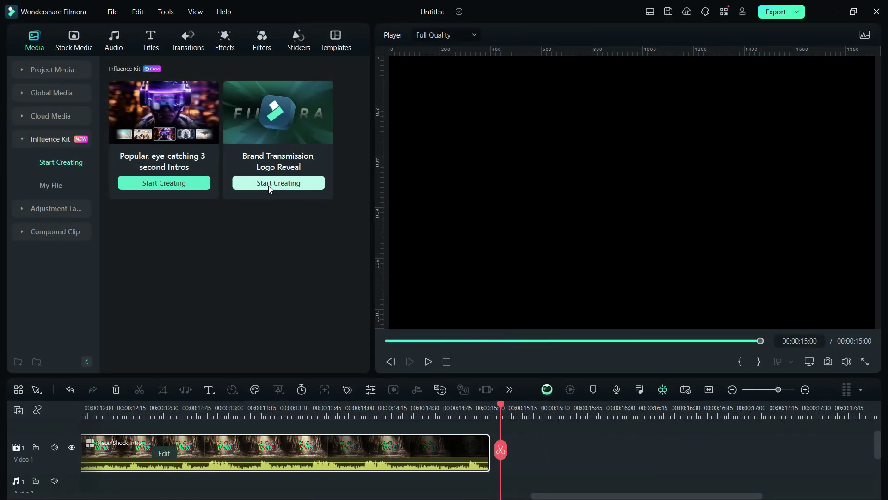
Start a Brand Transmission logo reveal, preview Digital Pixel 02, then pick Fly in.
{"action": "left_click", "coordinate": [281, 184]}
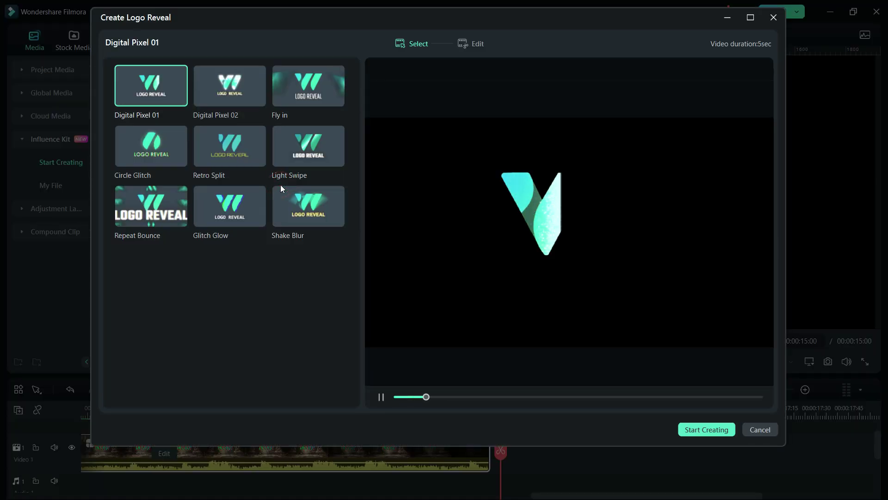
{"action": "left_click", "coordinate": [226, 81]}
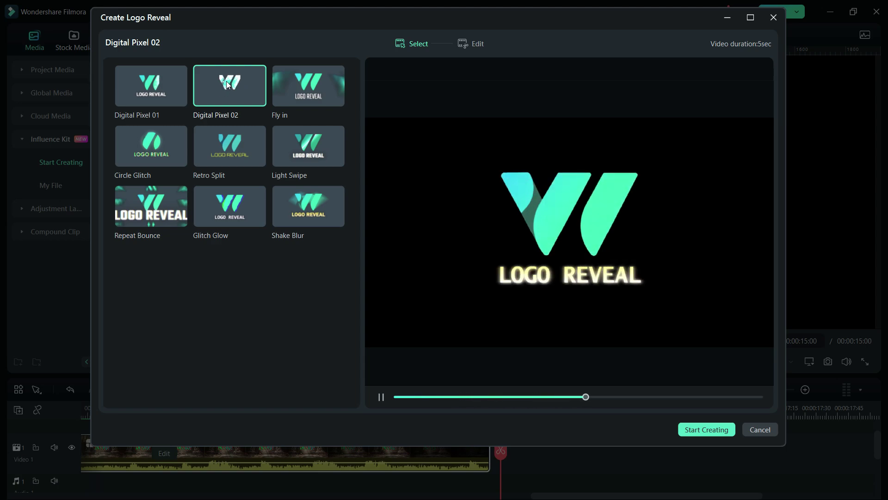
{"action": "left_click", "coordinate": [313, 89]}
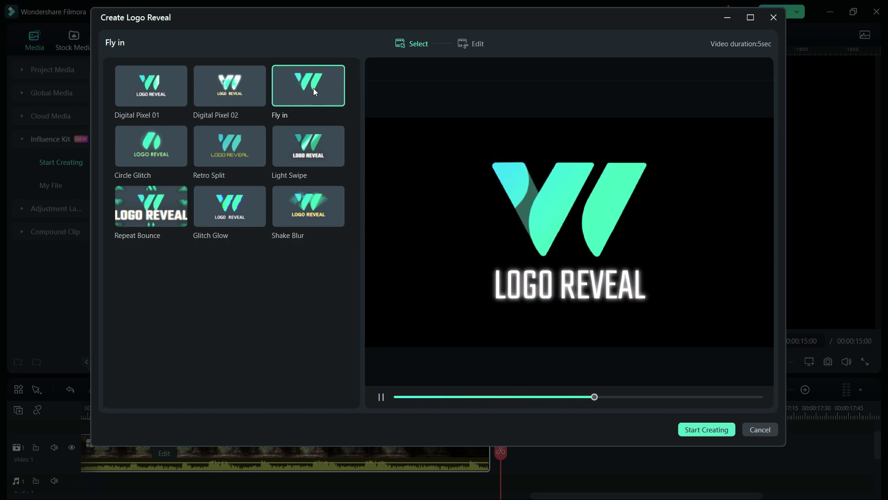
Load GJ.png as the logo of the Fly in reveal.
{"action": "left_click", "coordinate": [704, 429]}
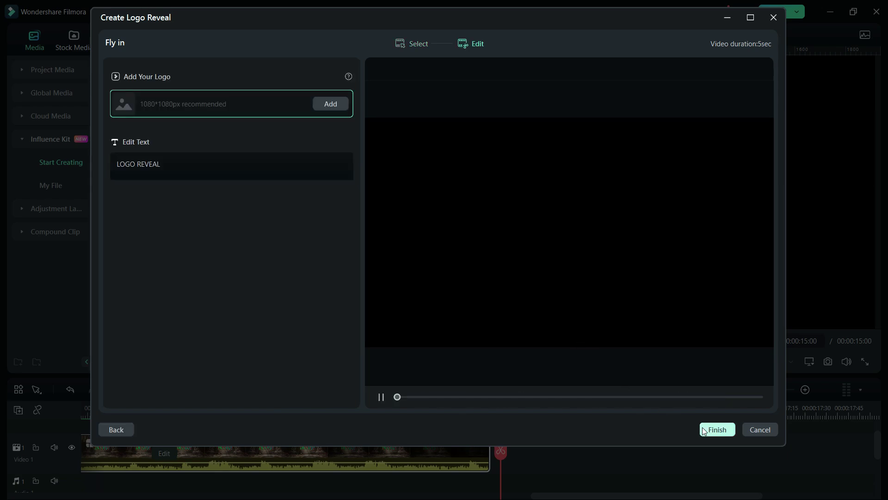
{"action": "left_click", "coordinate": [325, 105]}
{"action": "left_click", "coordinate": [232, 109]}
{"action": "left_click", "coordinate": [511, 335]}
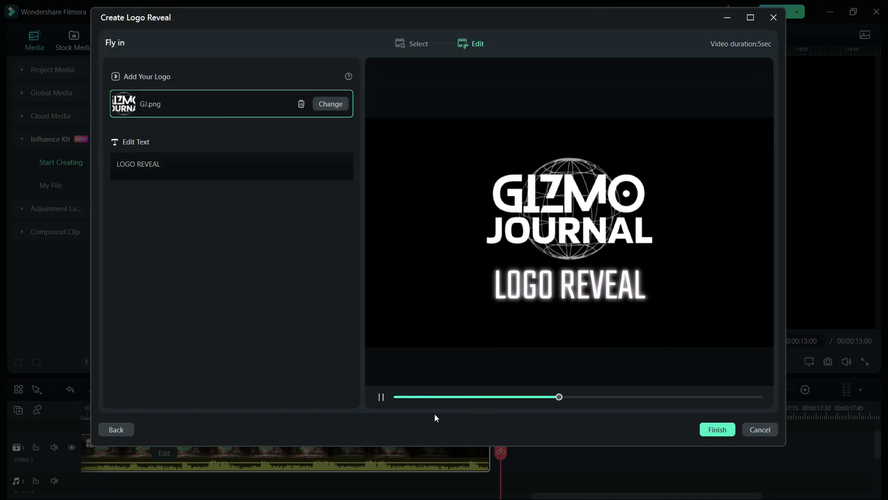
Change the LOGO REVEAL caption to TECH UNLEASHED.
{"action": "left_click", "coordinate": [381, 397]}
{"action": "left_click", "coordinate": [495, 291]}
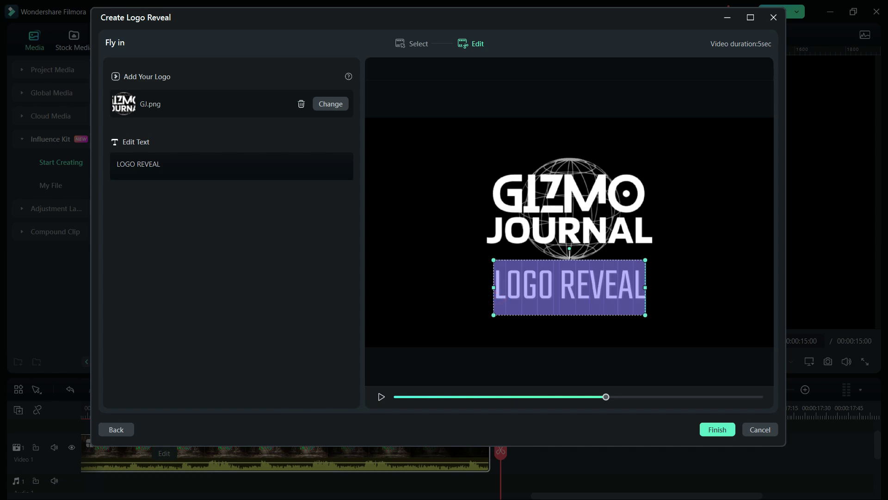
{"action": "type", "text": "TECH UNLEASHED"}
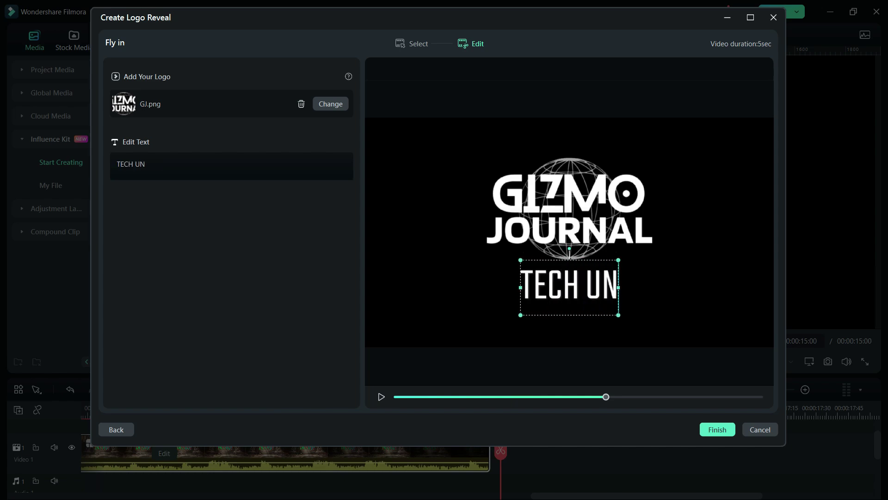
Replay the TECH UNLEASHED reveal and preview Circle Glitch, Retro Split and Light Swipe.
{"action": "left_click", "coordinate": [381, 396]}
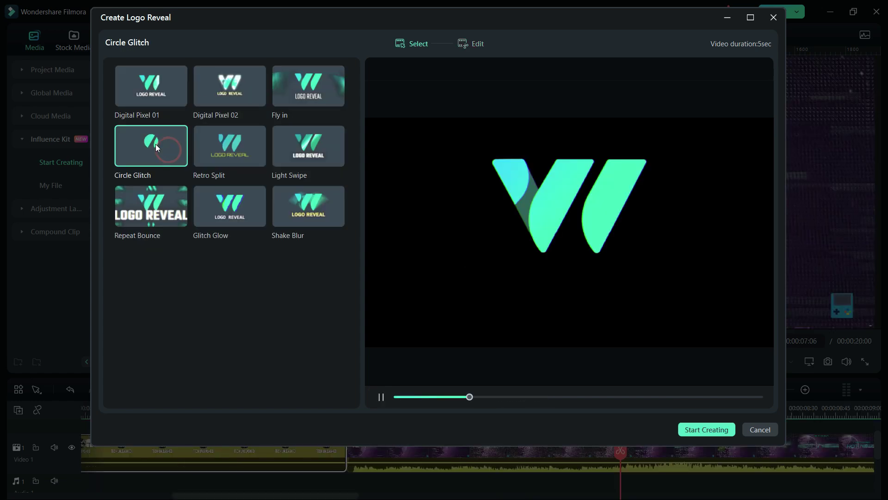
{"action": "left_click", "coordinate": [397, 397]}
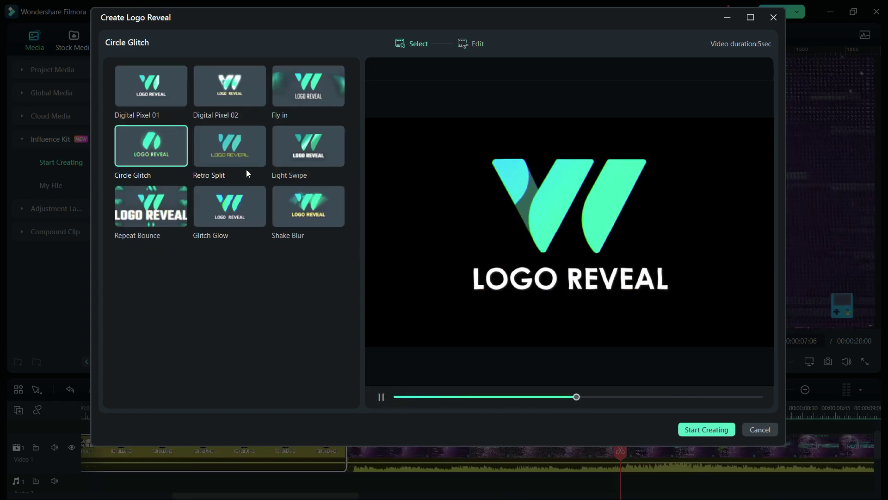
{"action": "left_click", "coordinate": [397, 397]}
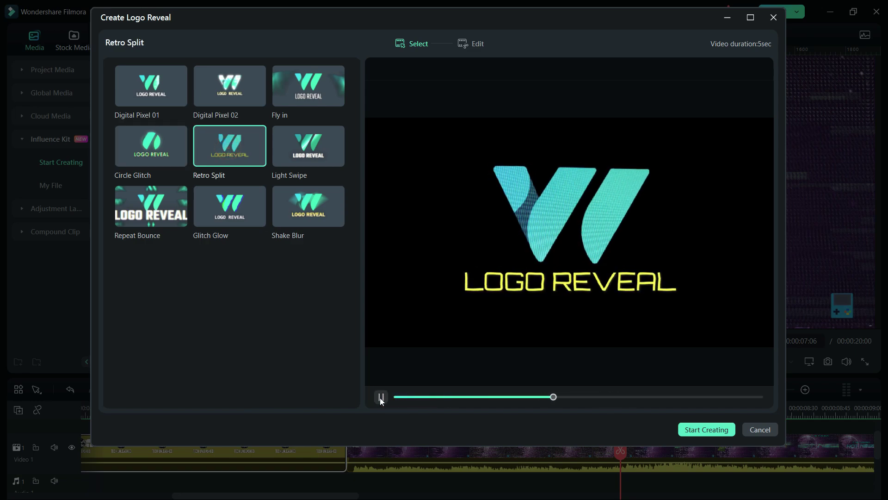
{"action": "left_click", "coordinate": [381, 397]}
{"action": "left_click", "coordinate": [396, 397]}
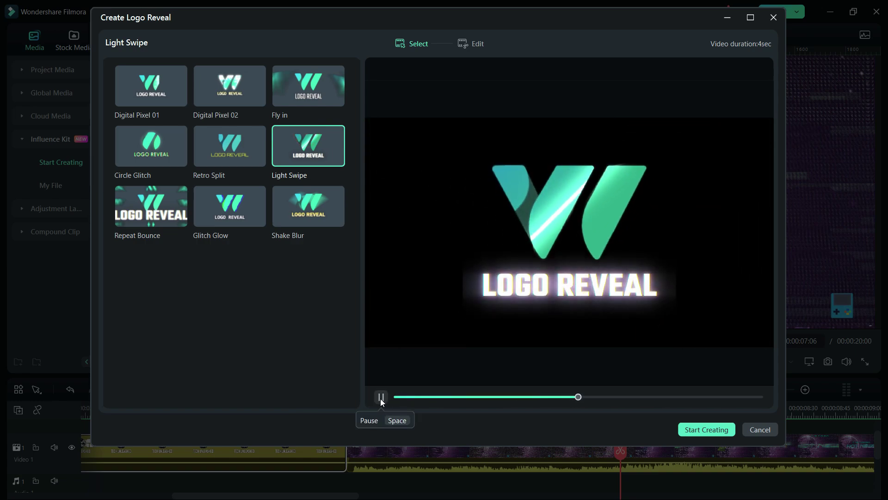
Load GJ.png as the logo of the Light Swipe reveal.
{"action": "left_click", "coordinate": [709, 427]}
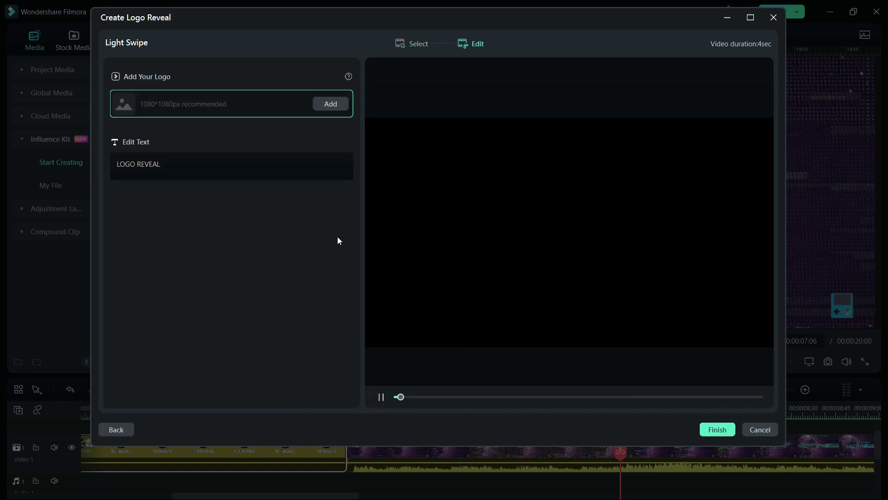
{"action": "left_click", "coordinate": [339, 106]}
{"action": "left_click", "coordinate": [246, 115]}
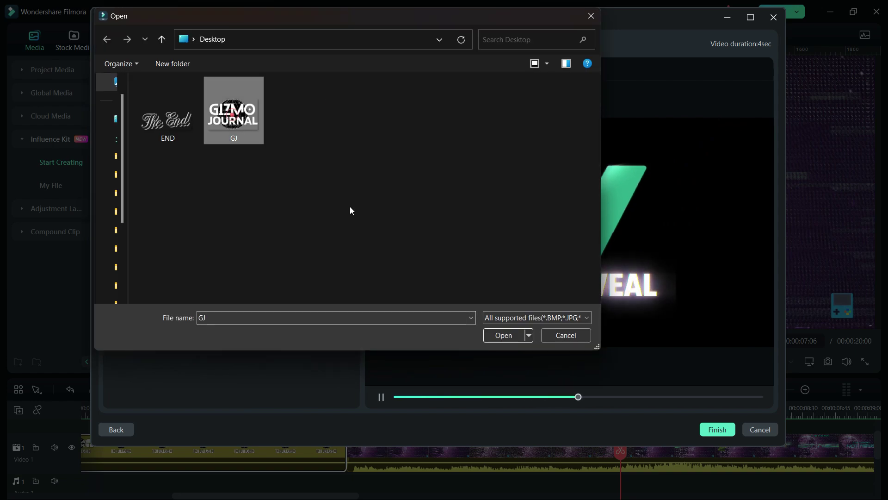
{"action": "left_click", "coordinate": [498, 334]}
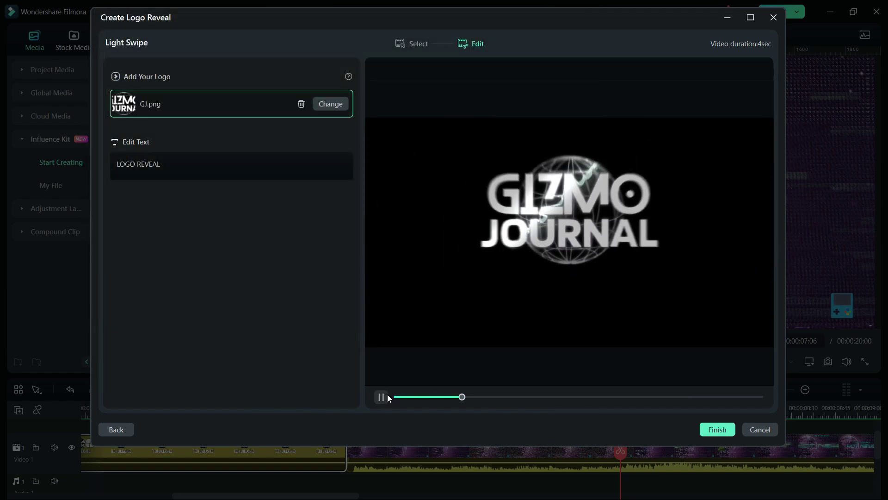
Switch to the Repeat Bounce reveal and load END.png as its logo.
{"action": "left_click", "coordinate": [116, 429]}
{"action": "left_click", "coordinate": [134, 207]}
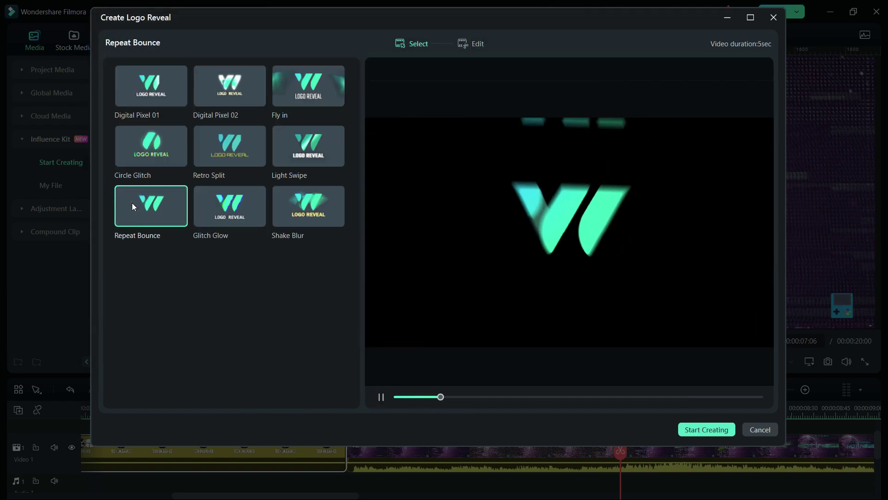
{"action": "double_click", "coordinate": [134, 207]}
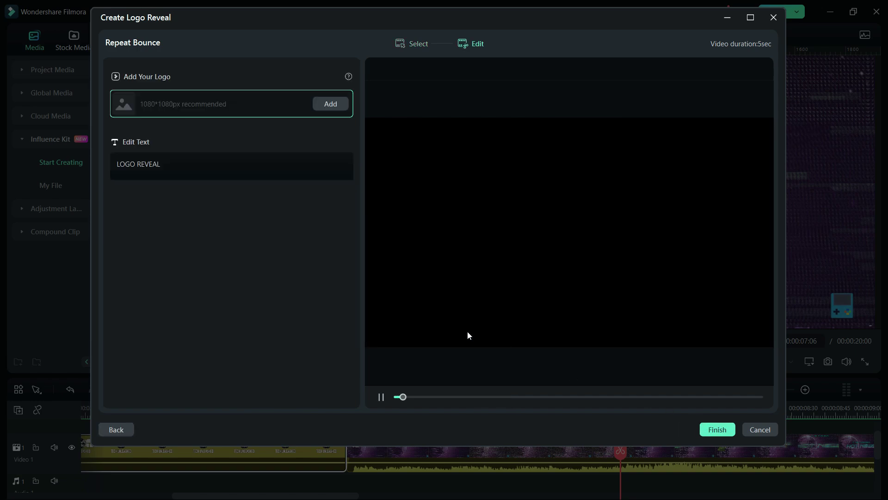
{"action": "left_click", "coordinate": [326, 109]}
{"action": "left_click", "coordinate": [160, 122]}
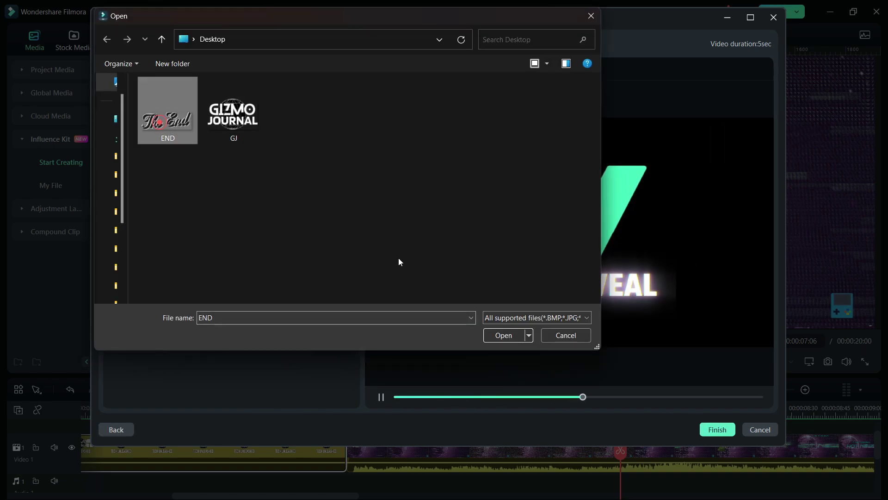
{"action": "left_click", "coordinate": [514, 338]}
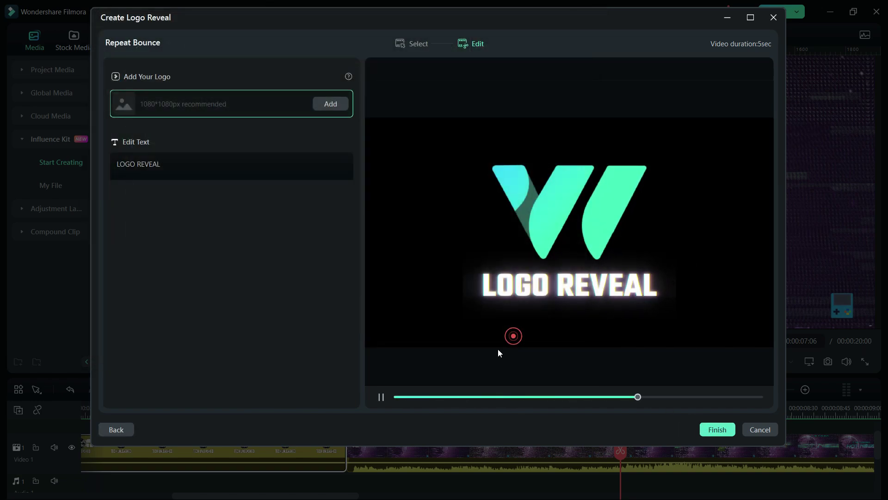
Replace the caption with SUBSCRIBE and replay the reveal.
{"action": "left_click", "coordinate": [382, 396]}
{"action": "triple_click", "coordinate": [231, 166]}
{"action": "type", "text": "SUBSCRIBE"}
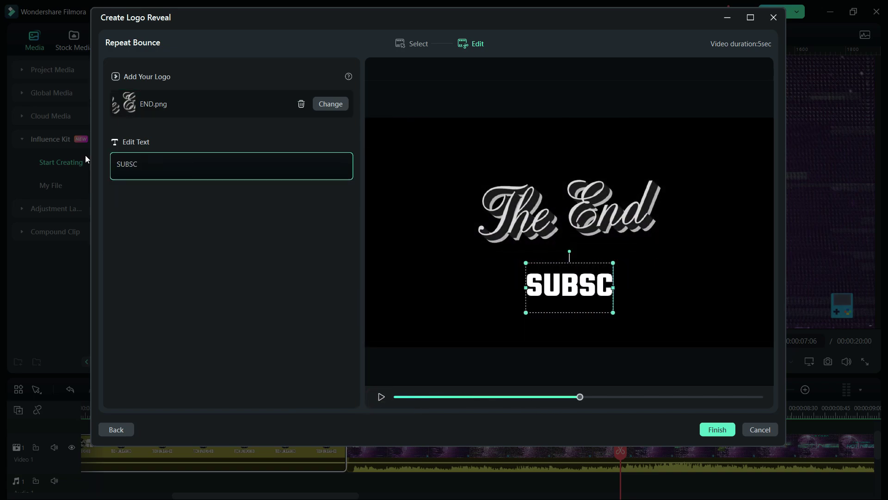
{"action": "left_click", "coordinate": [381, 395]}
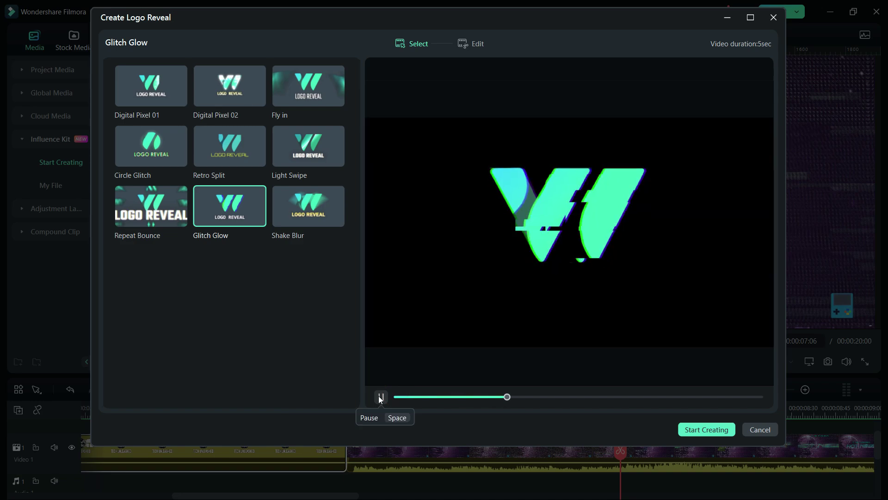
Apply the 5-second Shake Blur logo reveal template and replay its preview from the start.
{"action": "left_click", "coordinate": [301, 218]}
{"action": "left_click", "coordinate": [397, 396]}
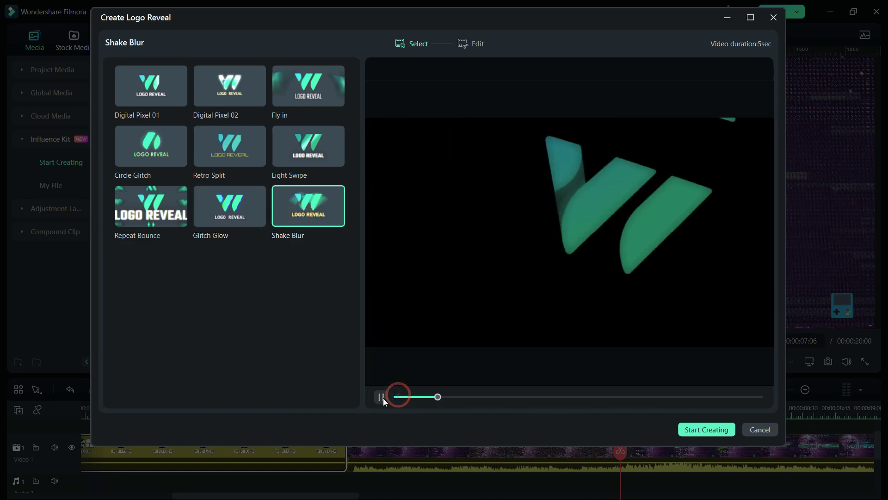